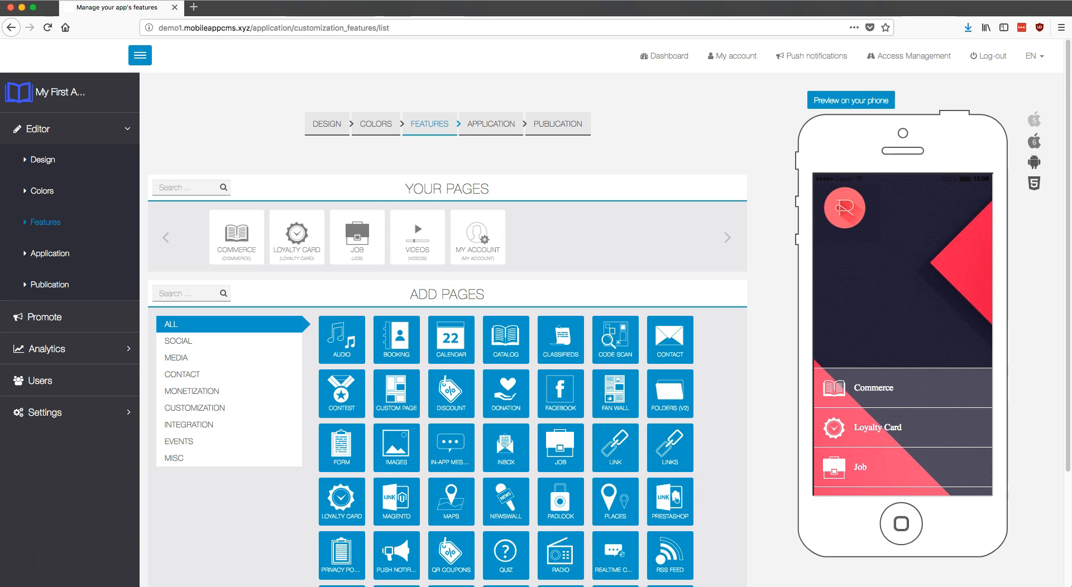
# Step: Open the settings of the Videos page and start adding a YouTube gallery to its content
pyautogui.click(671, 248)
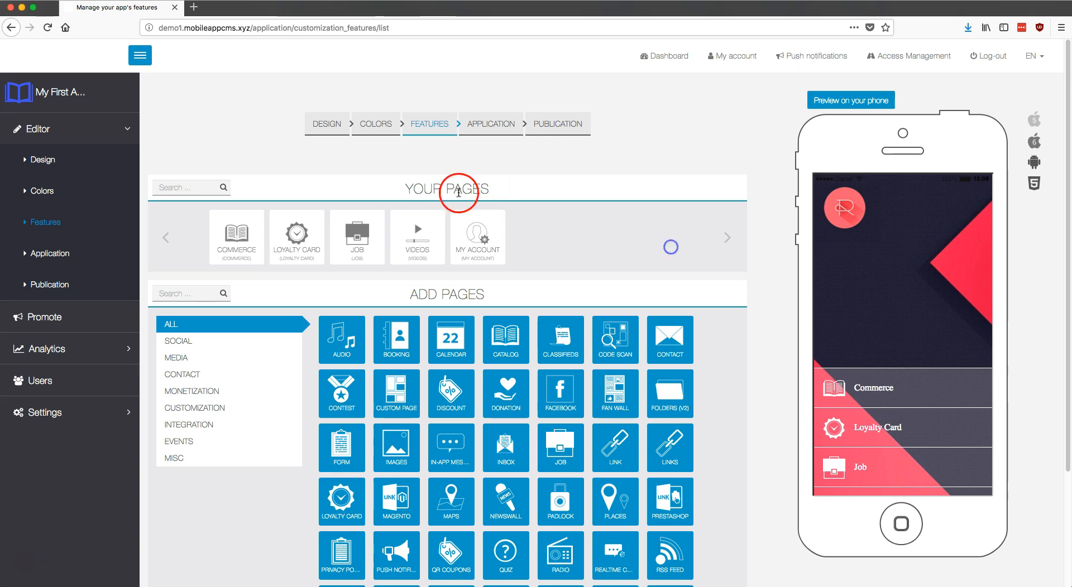
pyautogui.click(421, 241)
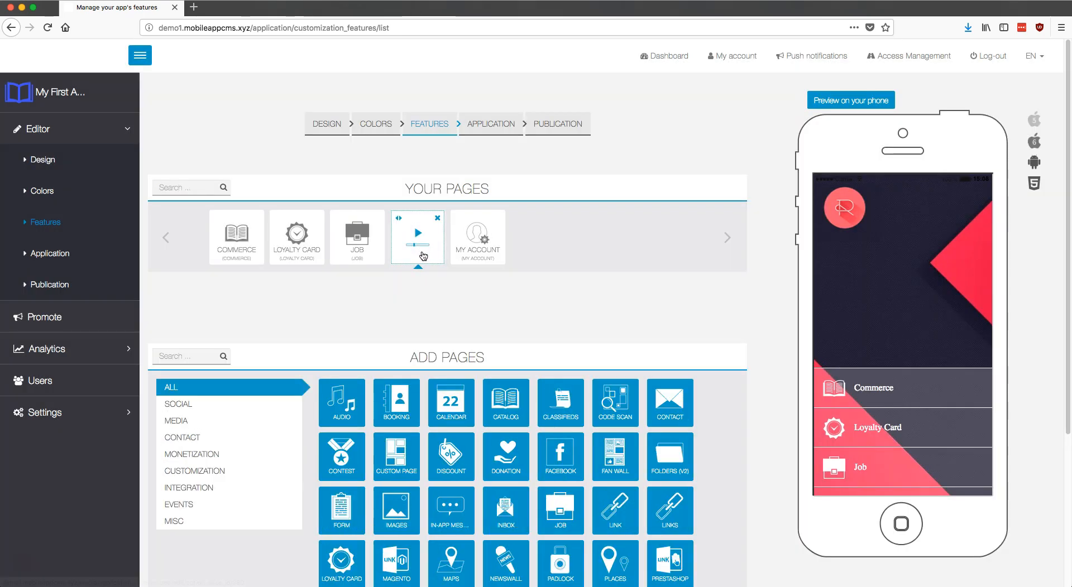
pyautogui.click(719, 372)
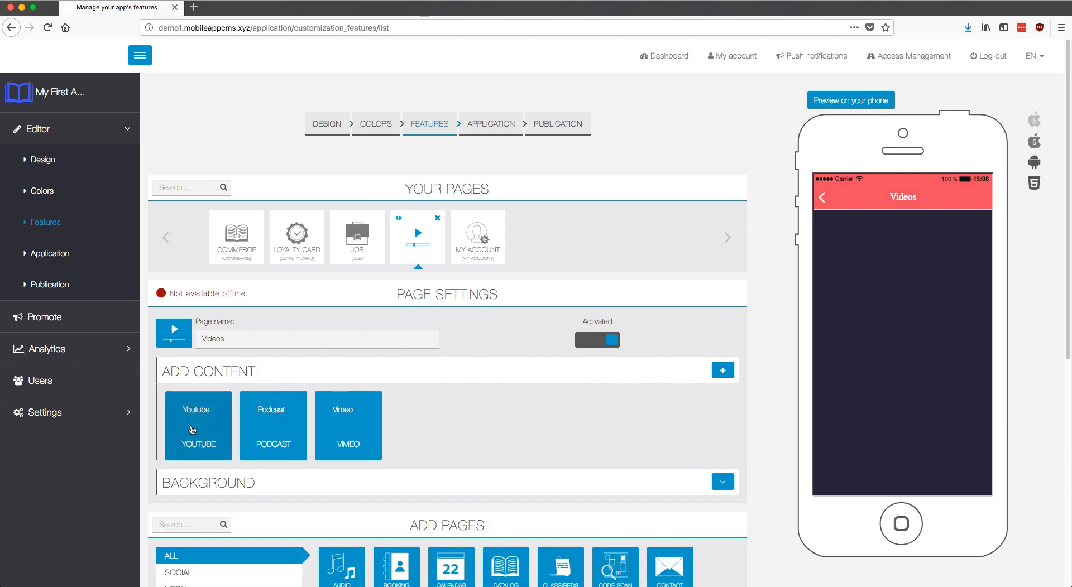
pyautogui.click(192, 430)
pyautogui.click(223, 424)
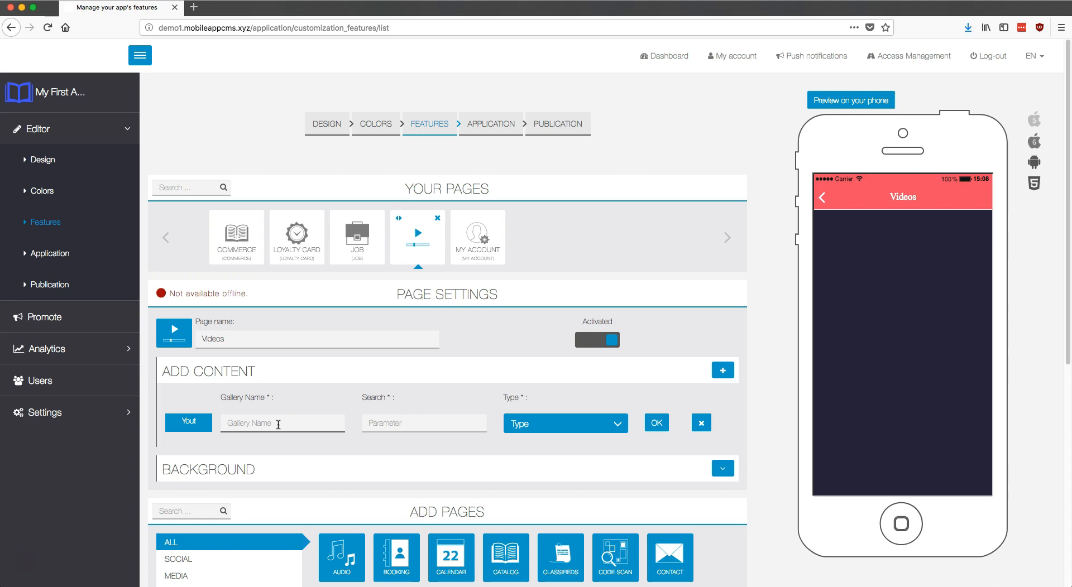
# Step: Name the YouTube gallery MonsieurMV, set its search parameter to monsieurmv and its type to Channel, and save it
pyautogui.write('MonsieurMV')
pyautogui.press('Tab')
pyautogui.click(455, 423)
pyautogui.write('https://youtube.com/user/monsieurmv')
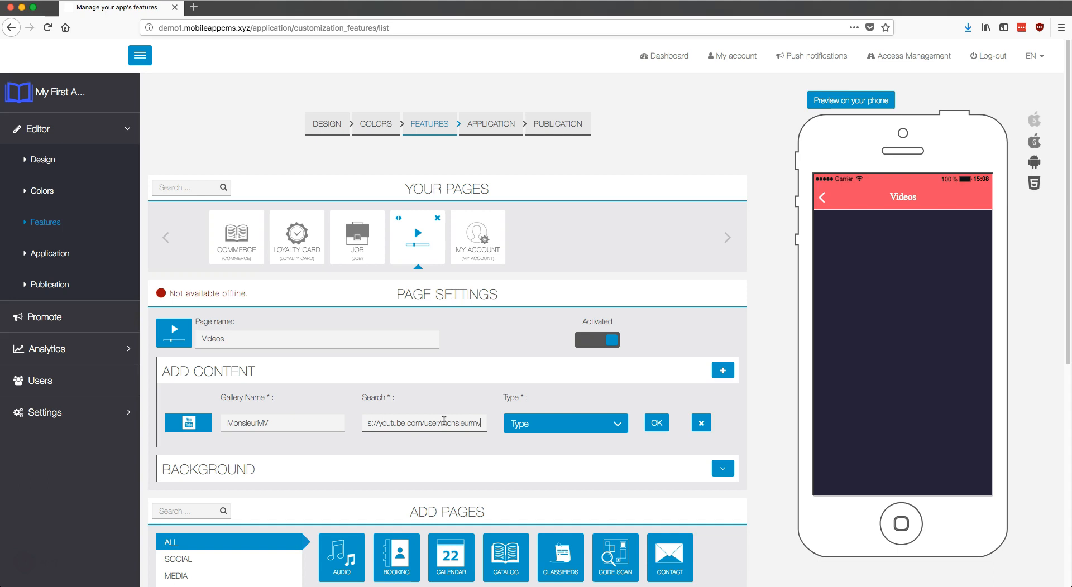
pyautogui.moveTo(441, 422); pyautogui.dragTo(478, 426)
pyautogui.press('BackSpace')
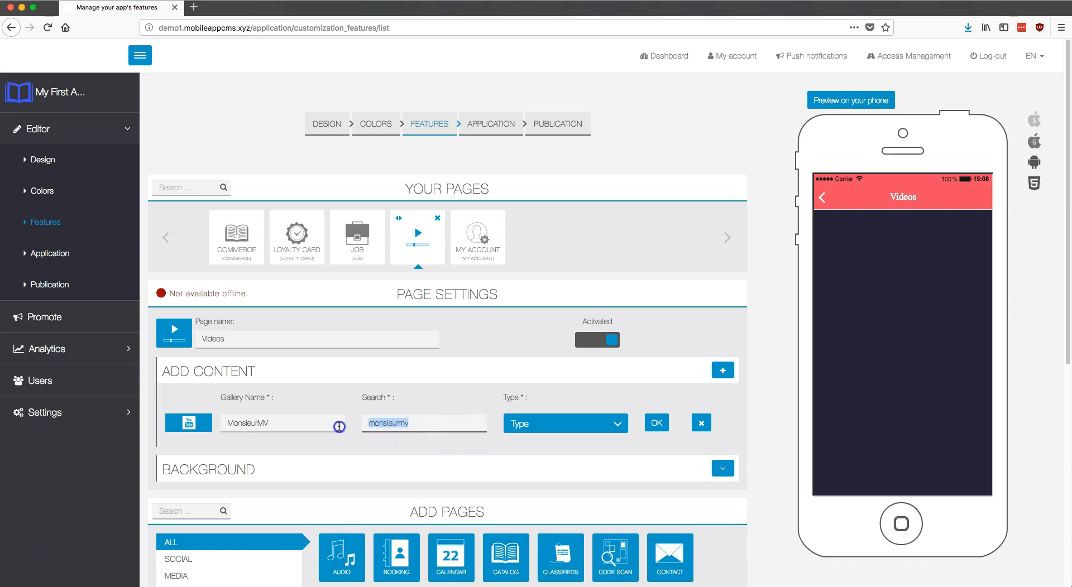
pyautogui.click(557, 426)
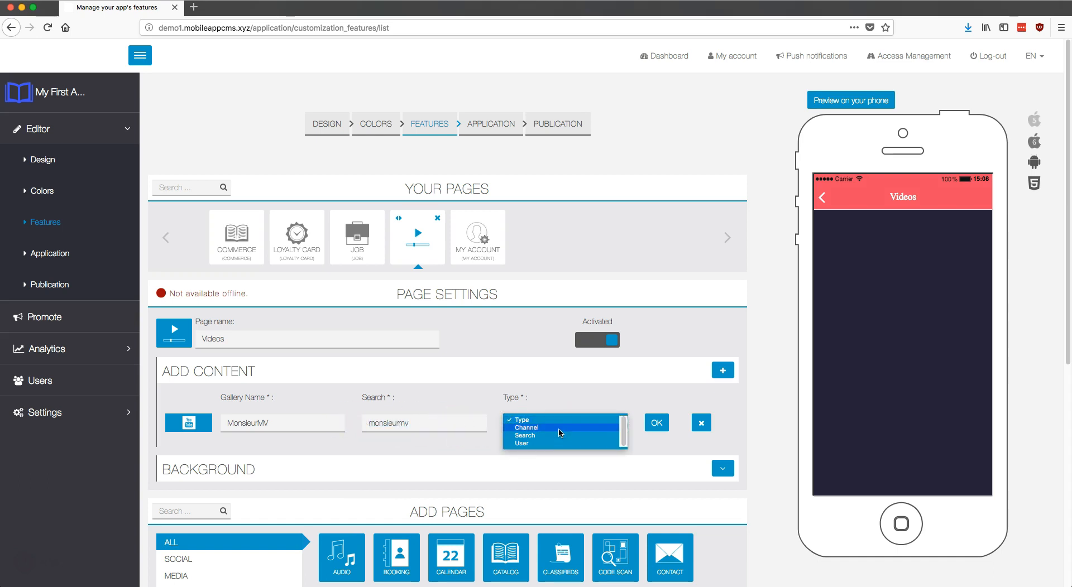
pyautogui.click(560, 432)
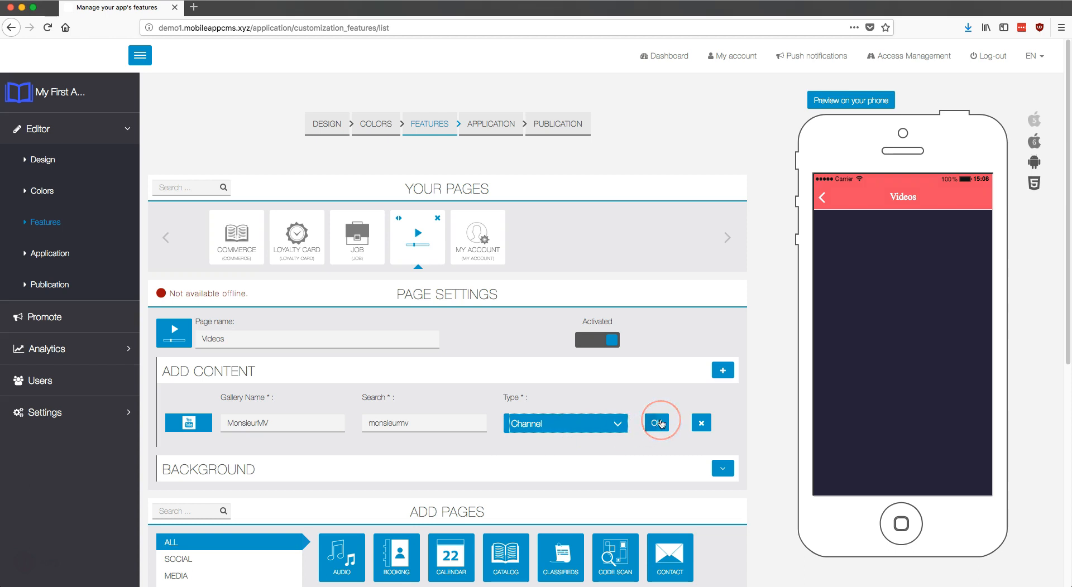
pyautogui.click(659, 423)
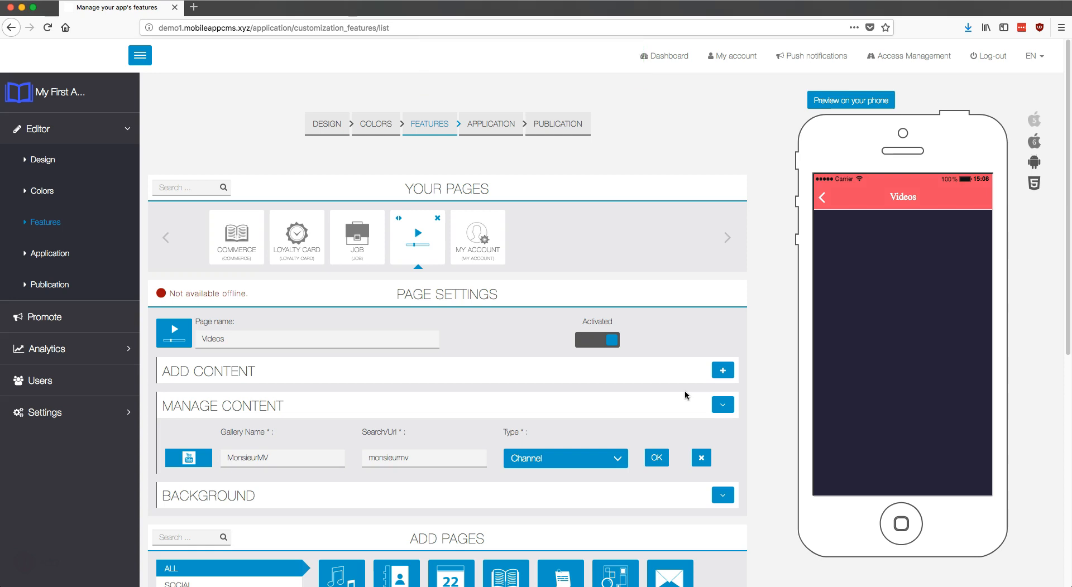
# Step: Add another YouTube gallery named Search Zelda with the search parameter Zelda and the type Search
pyautogui.click(723, 371)
pyautogui.click(722, 371)
pyautogui.click(216, 439)
pyautogui.click(263, 424)
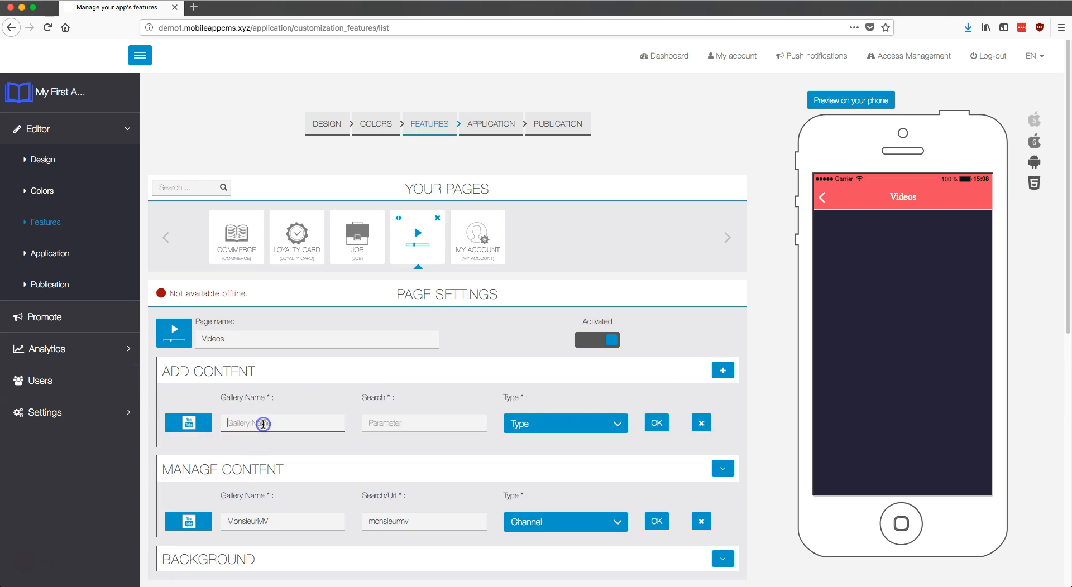
pyautogui.write('Search Zelda')
pyautogui.click(394, 424)
pyautogui.write('Ze')
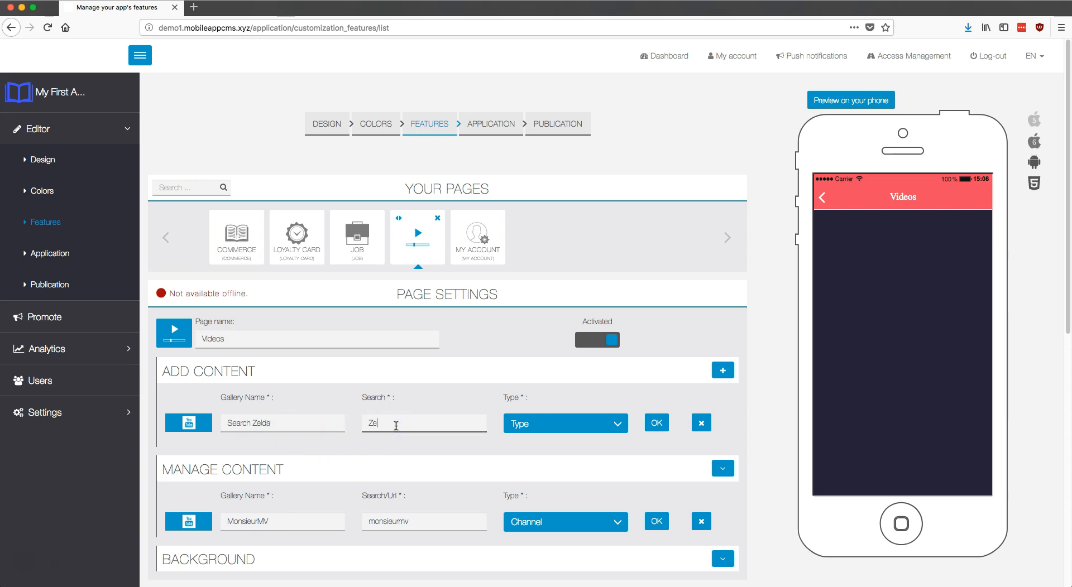
pyautogui.click(558, 422)
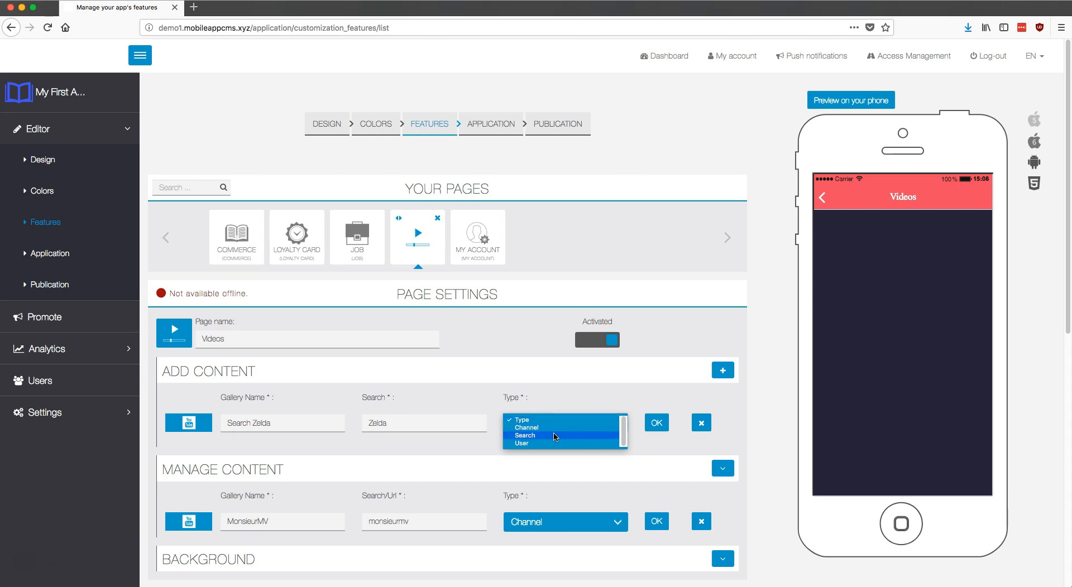
pyautogui.click(556, 436)
pyautogui.click(656, 424)
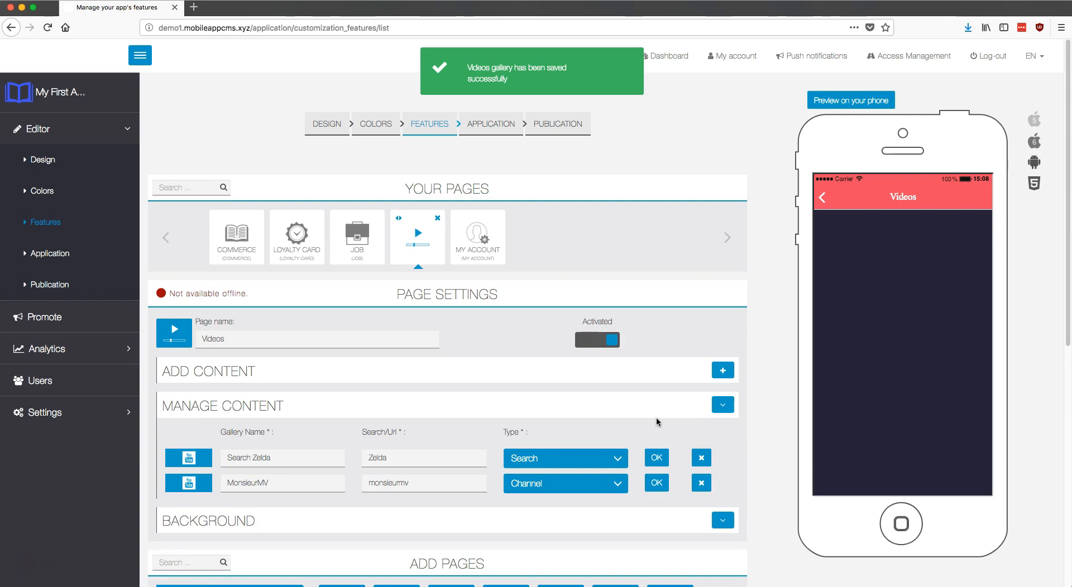
# Step: Reload the editor, reopen the Videos page and view the Search Zelda gallery in the phone preview
pyautogui.click(661, 414)
pyautogui.press('super+r')
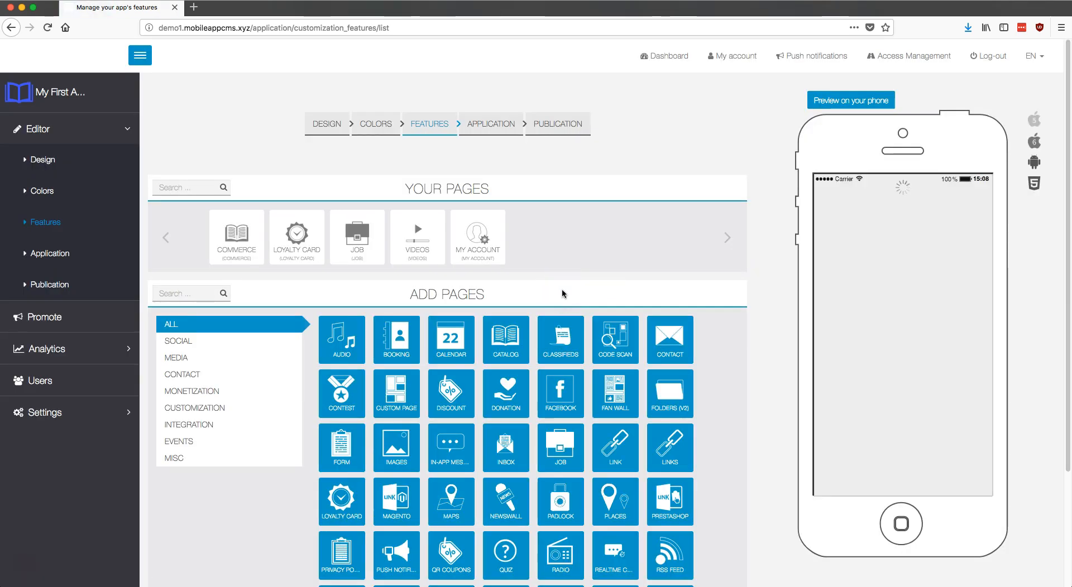
pyautogui.click(418, 251)
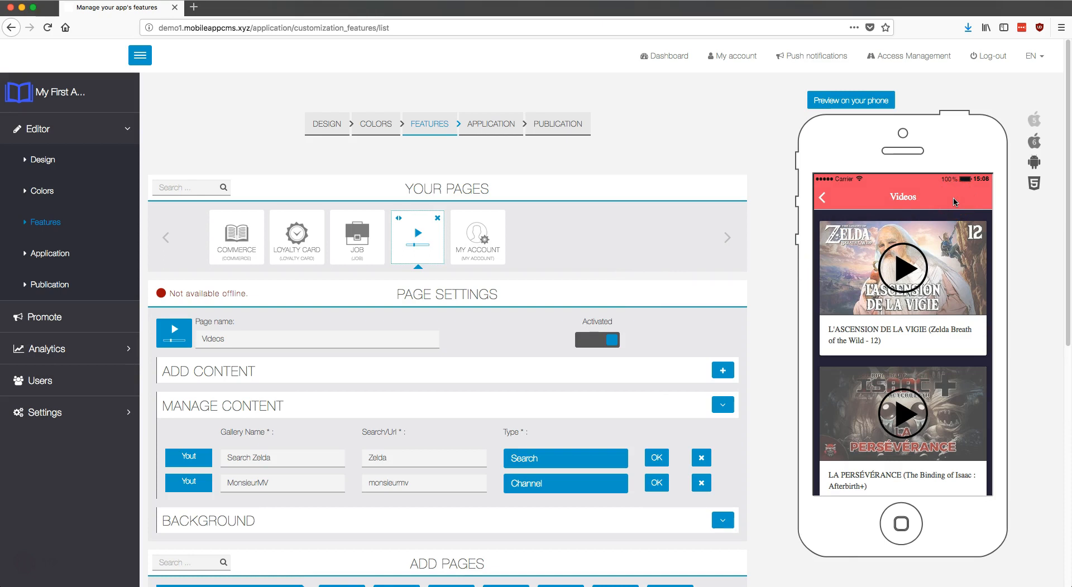
pyautogui.click(988, 196)
pyautogui.click(966, 224)
pyautogui.click(956, 249)
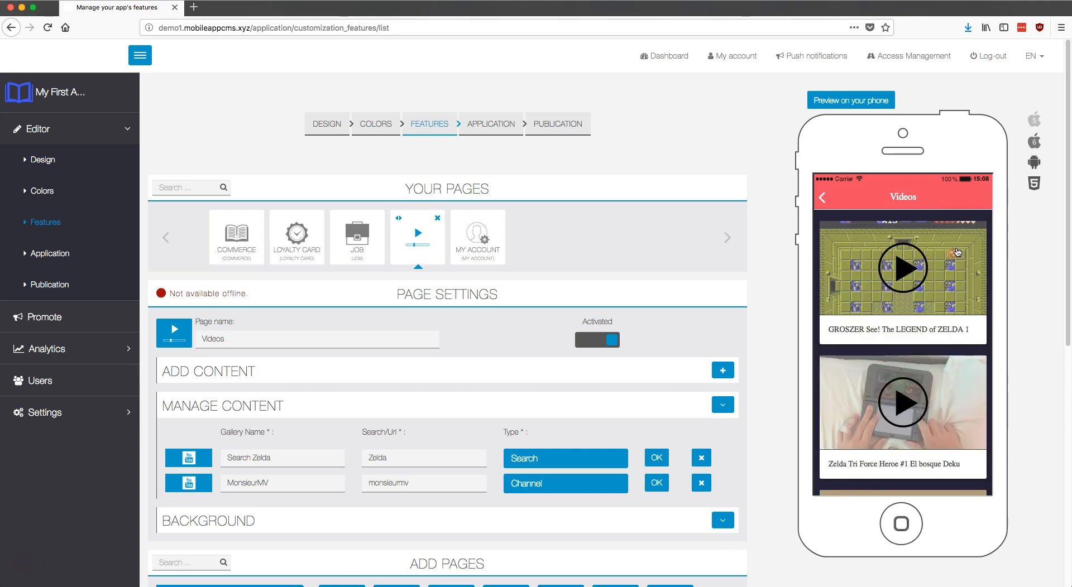
pyautogui.click(729, 376)
pyautogui.click(703, 376)
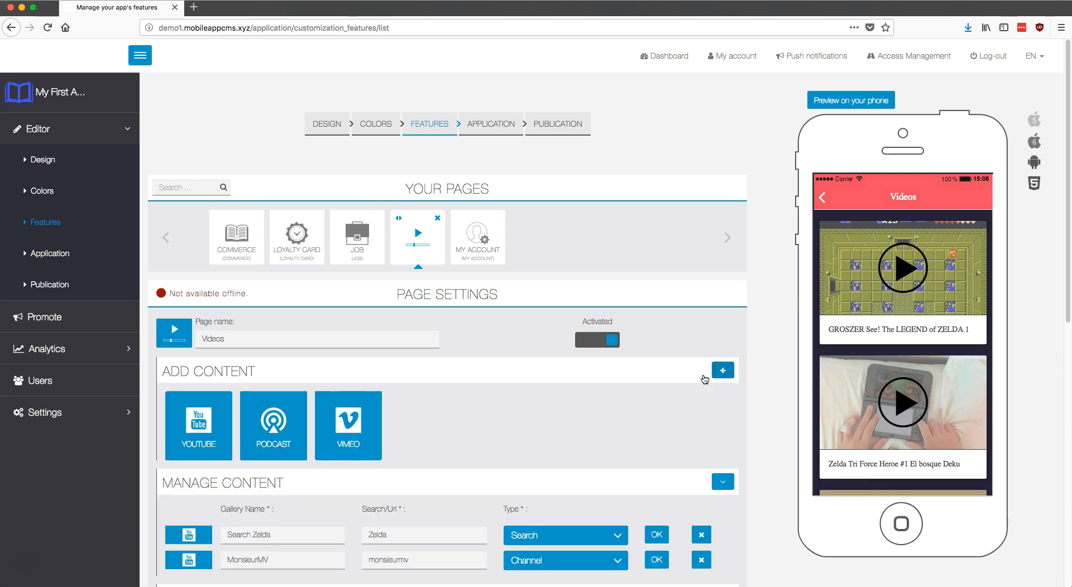
pyautogui.click(280, 405)
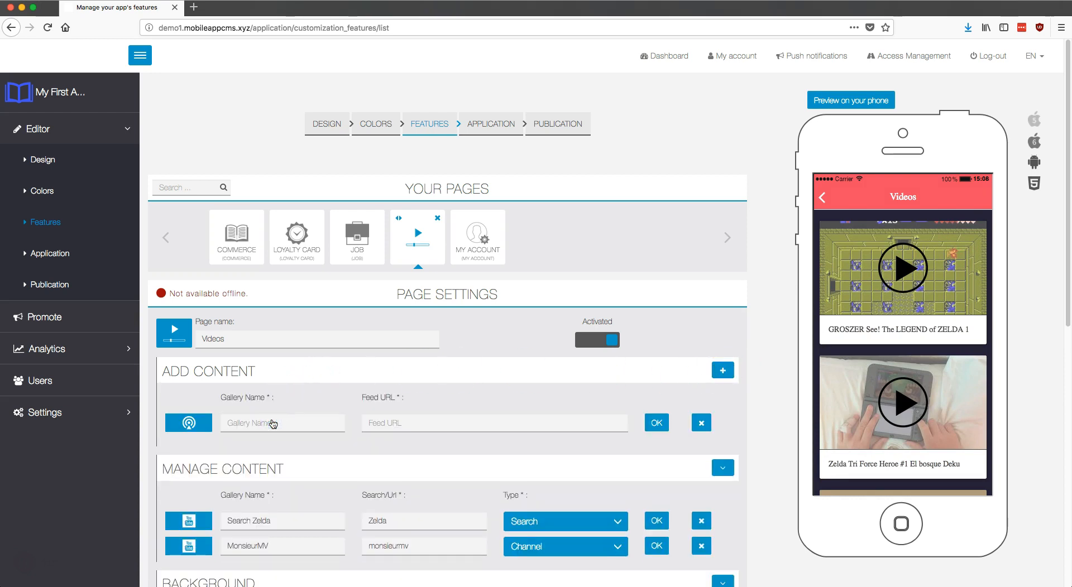
pyautogui.click(273, 423)
pyautogui.write('Nasa Podcast')
pyautogui.click(304, 398)
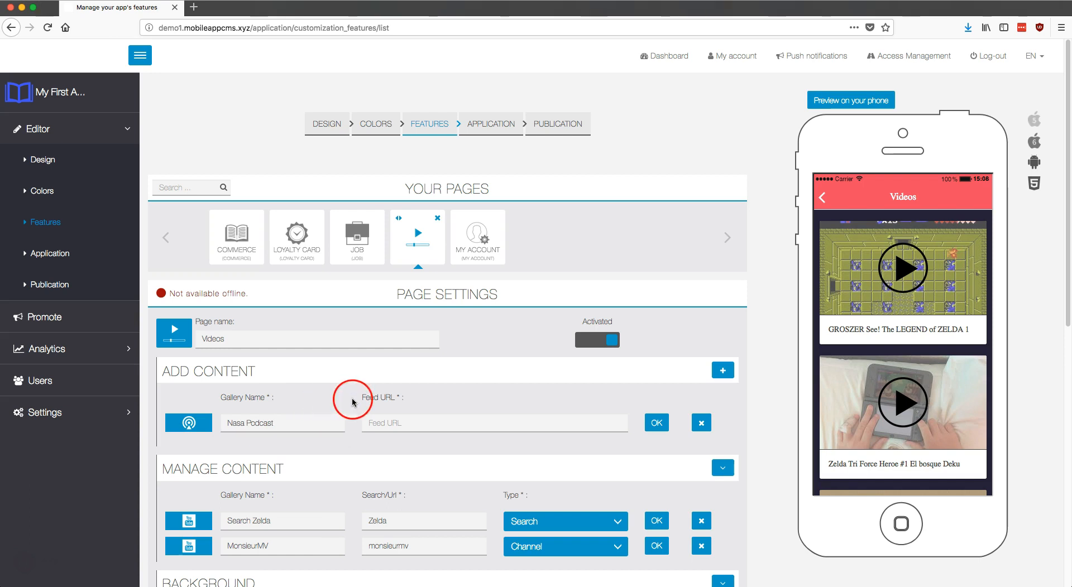
pyautogui.click(423, 427)
pyautogui.write('https://www.nasa.gov/rss/dyn/NASAcast_vodcast.rss')
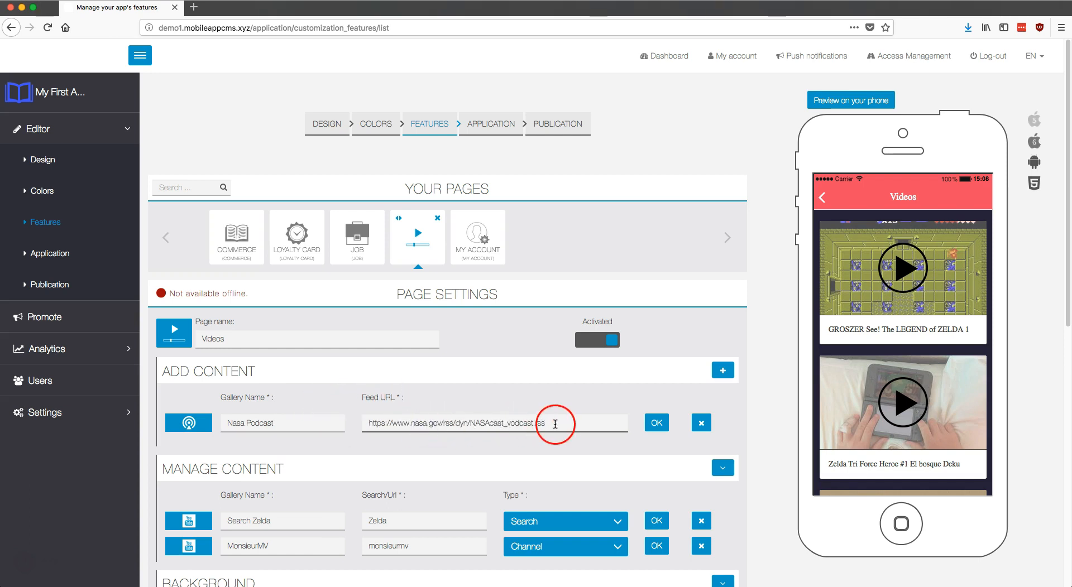
pyautogui.click(656, 424)
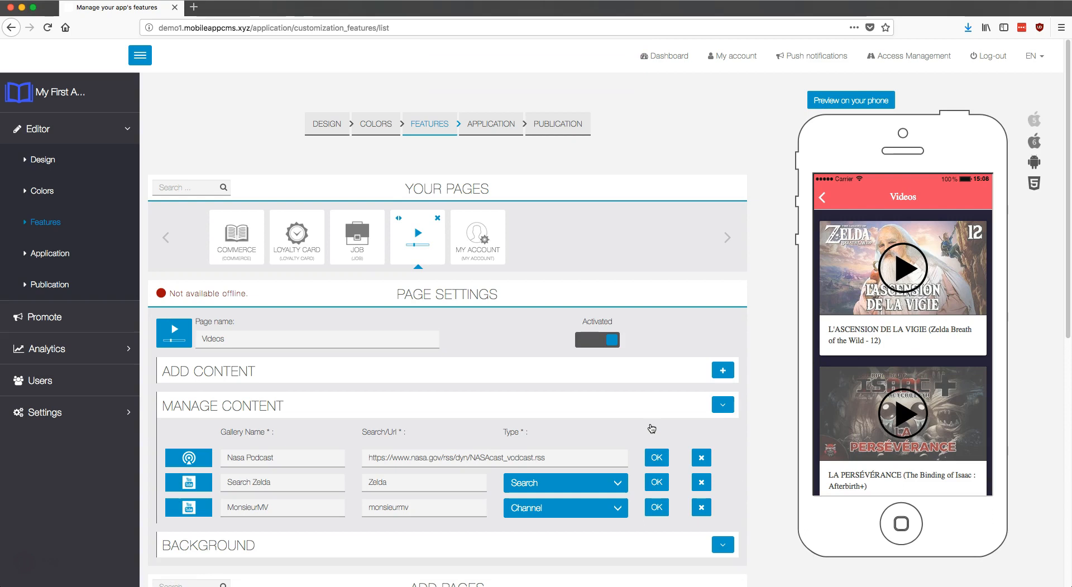
# Step: Start a Vimeo gallery on the Videos page and name it NASA Video
pyautogui.click(721, 373)
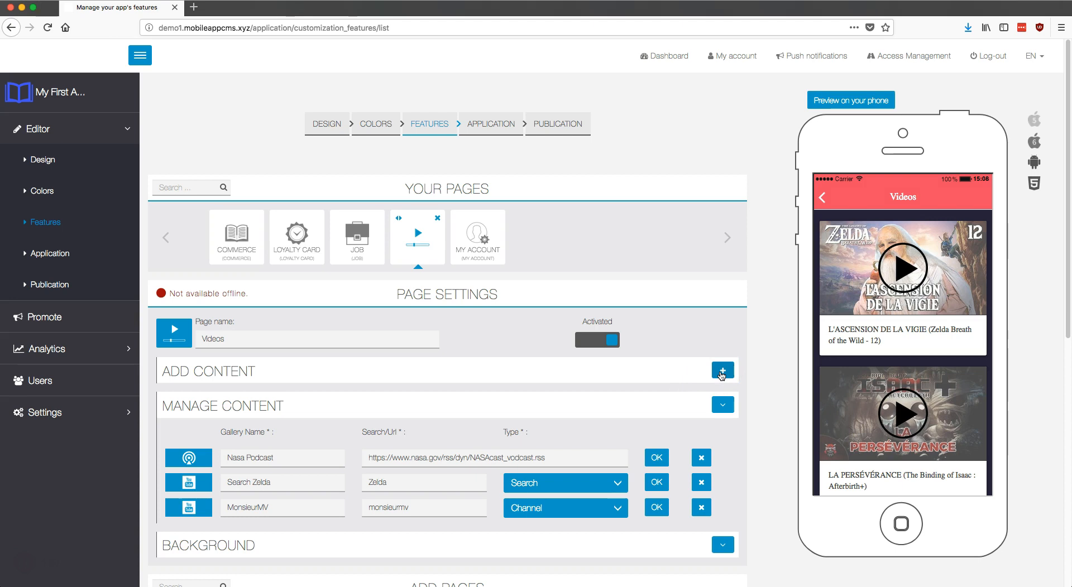
pyautogui.click(722, 373)
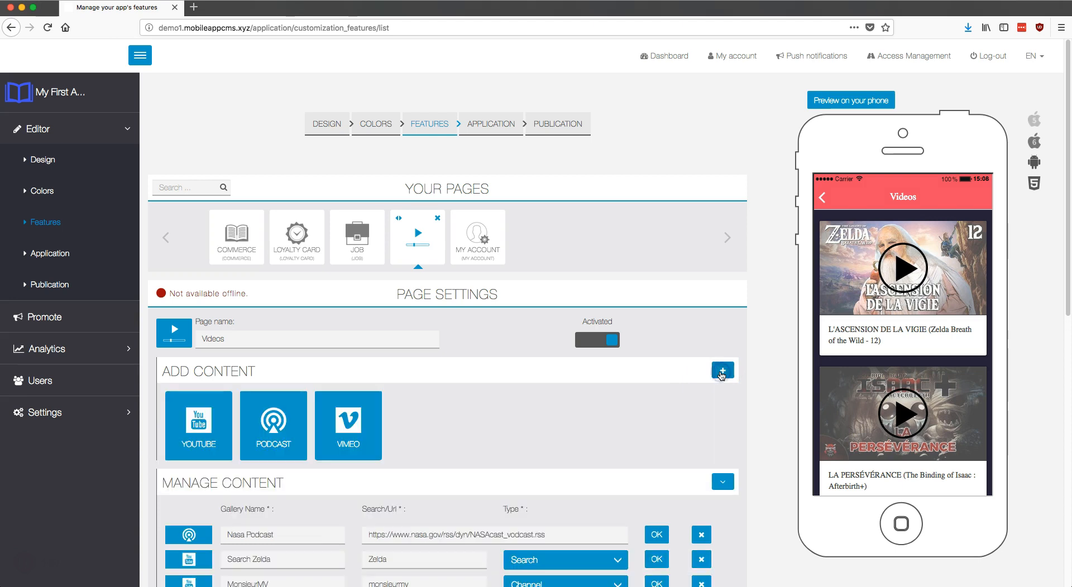
pyautogui.click(369, 433)
pyautogui.click(388, 409)
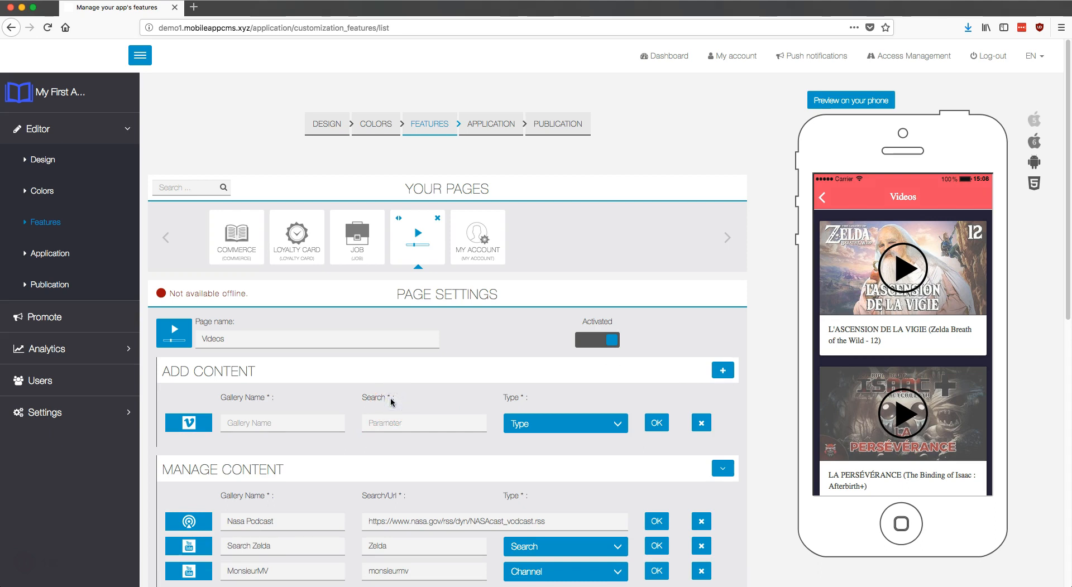
pyautogui.click(312, 414)
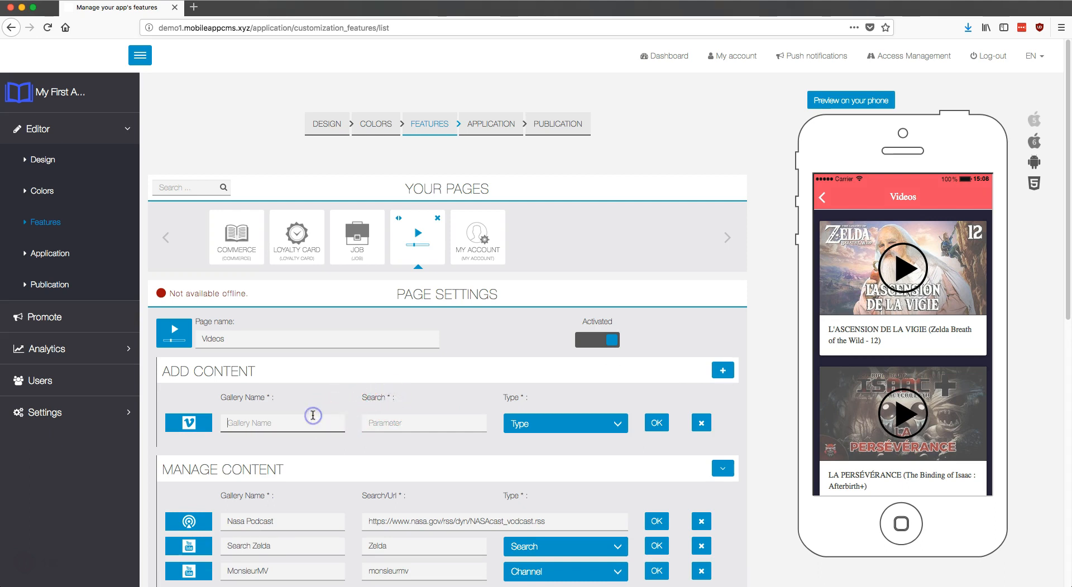
pyautogui.write('NASA Video')
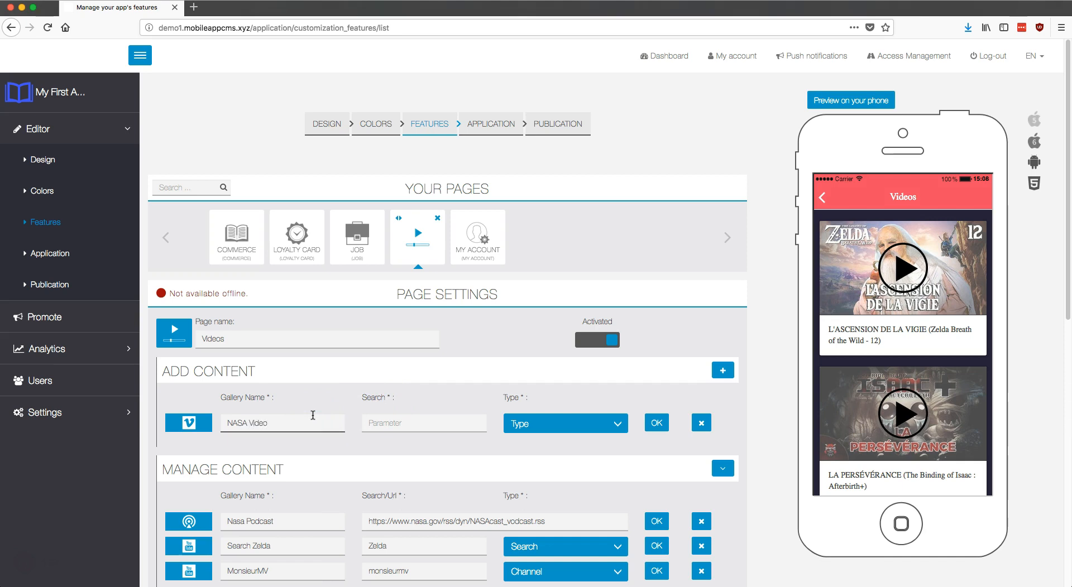
# Step: Set the Vimeo gallery's search parameter to scienceatnasa and its type to User, and save it
pyautogui.click(401, 419)
pyautogui.write('https://vimeo.com/scienceatnasa')
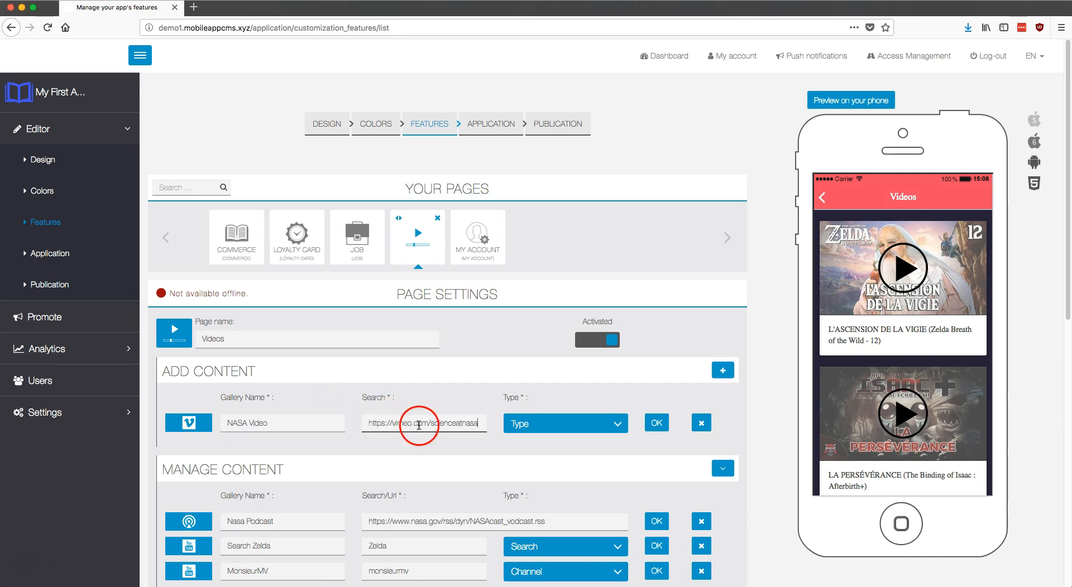
pyautogui.moveTo(429, 426); pyautogui.dragTo(346, 423)
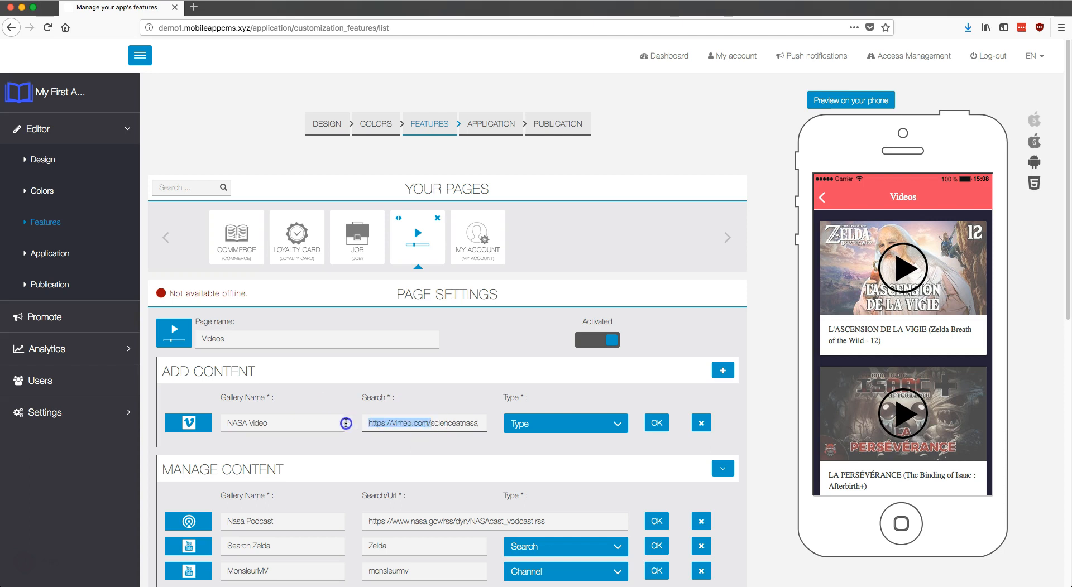
pyautogui.press('BackSpace')
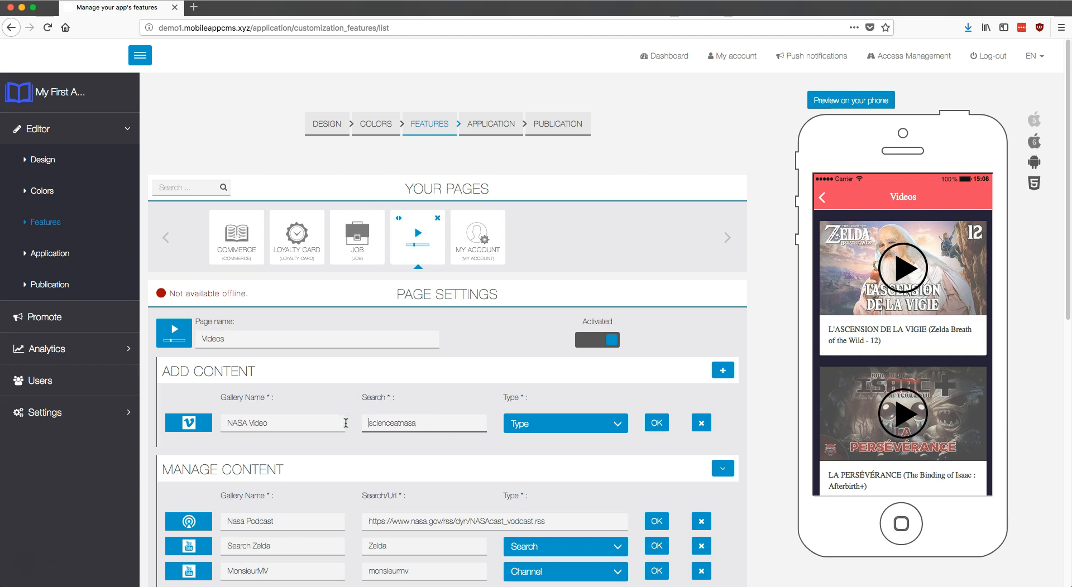
pyautogui.click(523, 428)
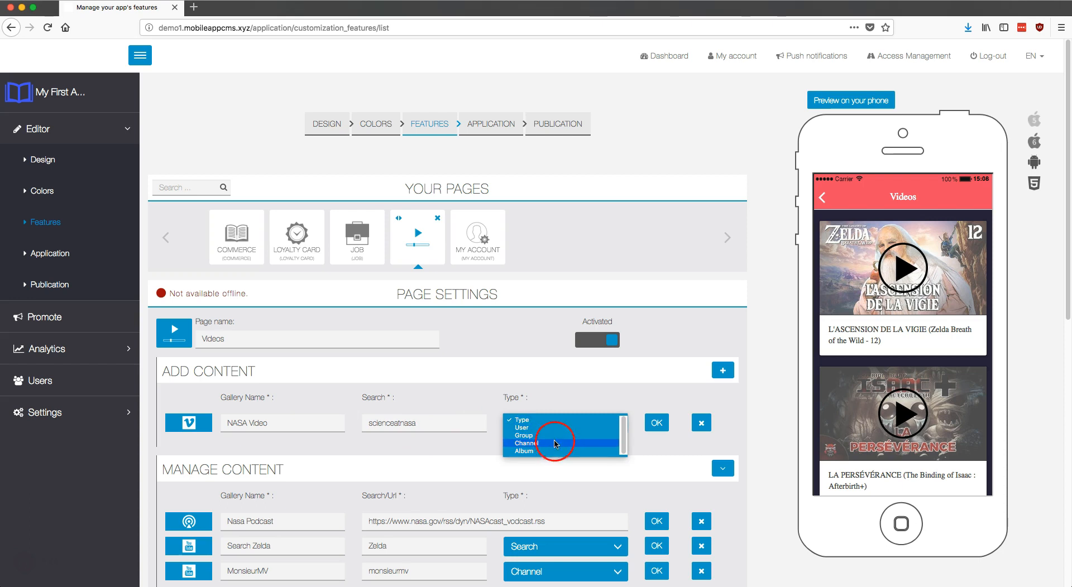
pyautogui.click(557, 428)
pyautogui.click(656, 424)
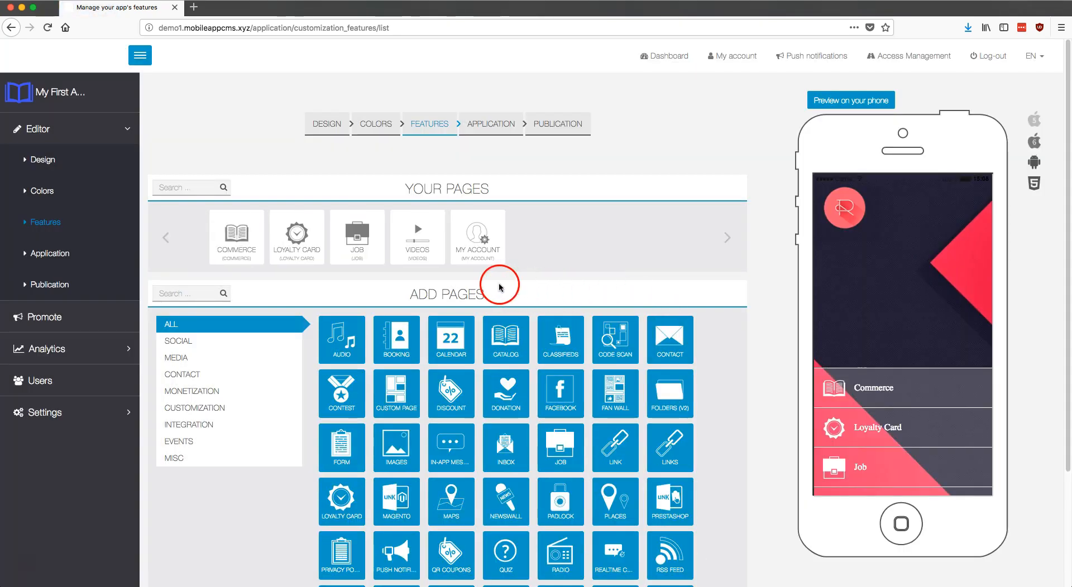
# Step: Reopen the Videos page and view the Nasa Podcast and NASA Video galleries in the phone preview
pyautogui.click(418, 241)
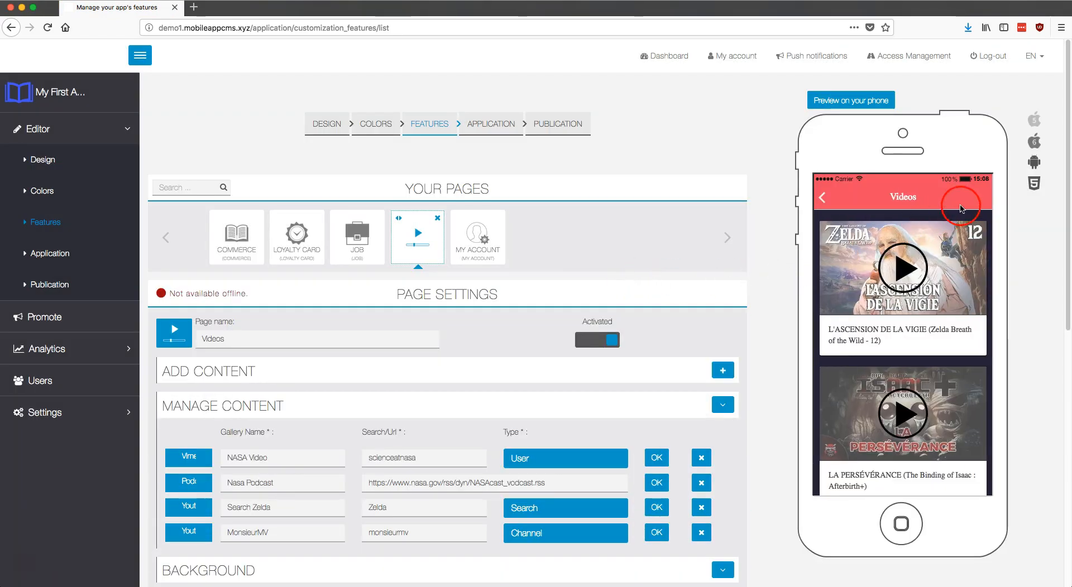
pyautogui.click(986, 203)
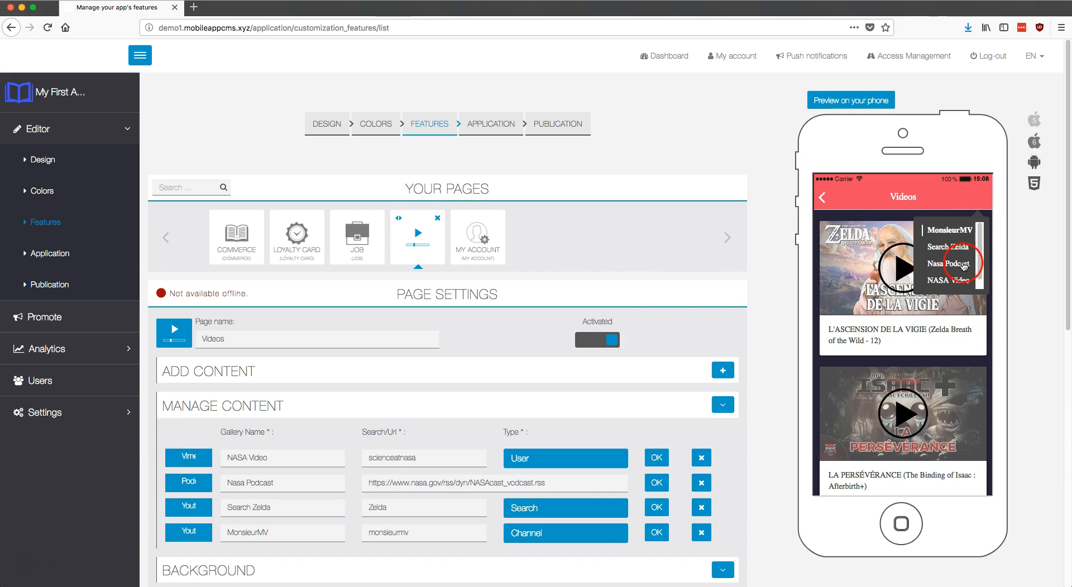
pyautogui.click(963, 266)
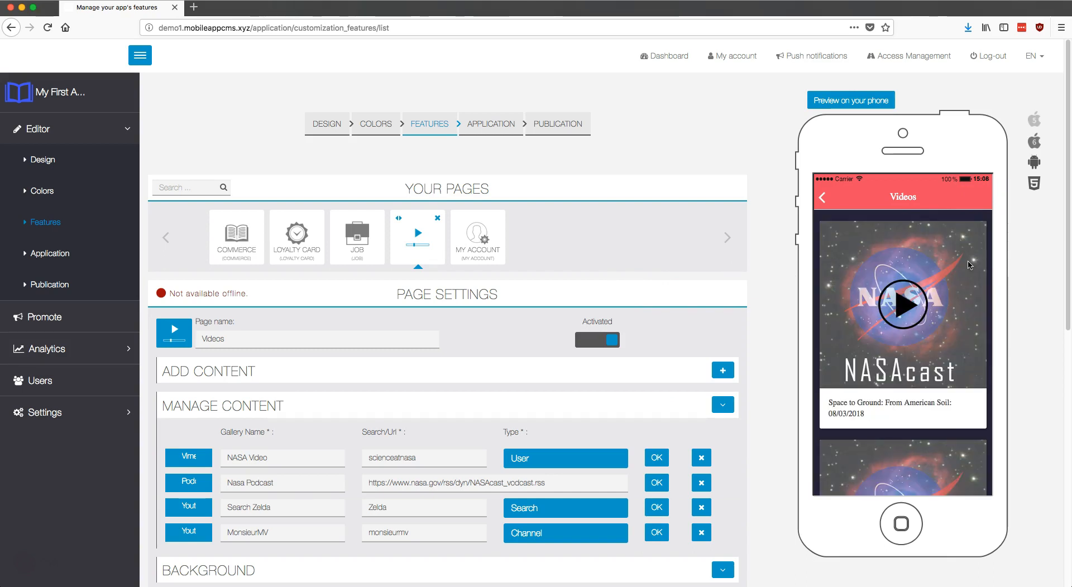
pyautogui.click(987, 202)
pyautogui.click(953, 281)
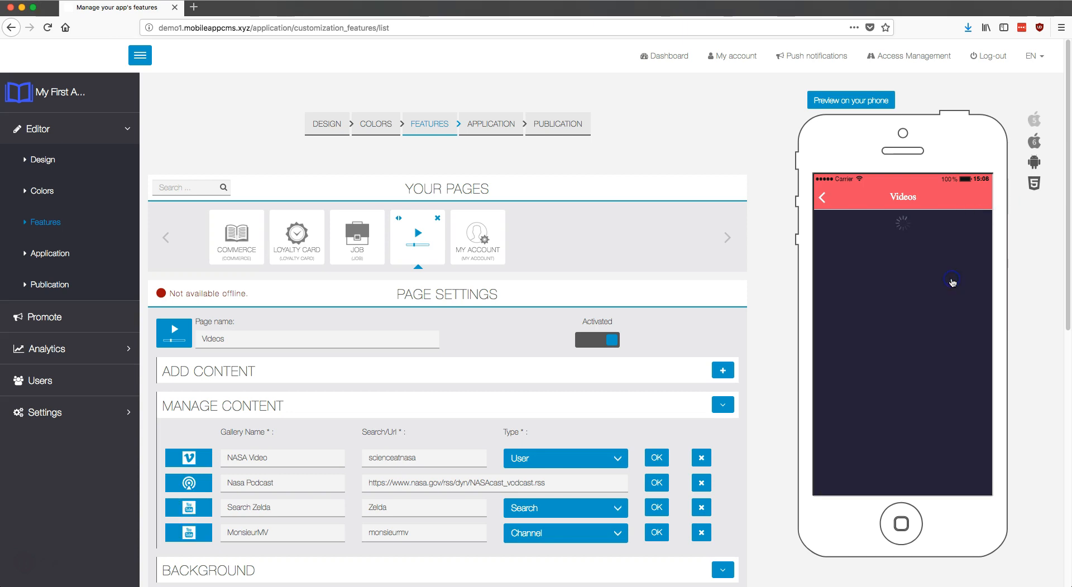